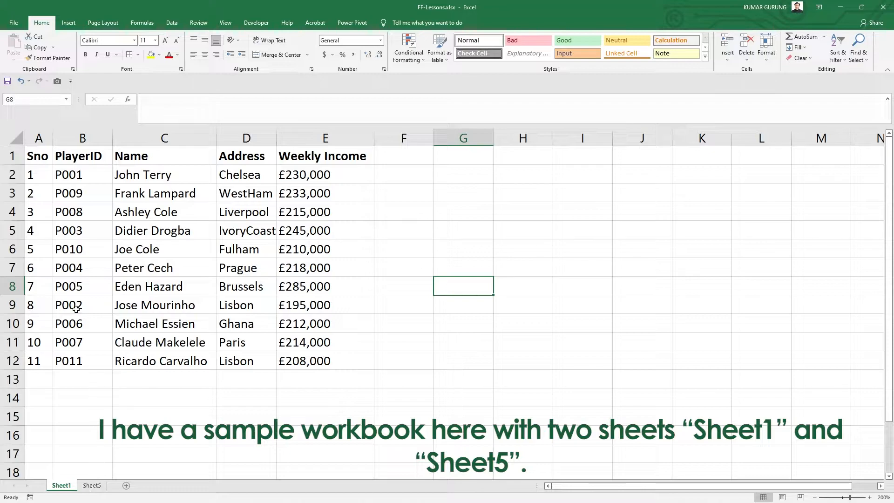
Step: Examine the player table A1:E12 in Sheet1 and the PlayerID, Name and Weekly Income columns in Sheet5
left_click(37, 157)
left_click_drag(37, 156, 320, 361)
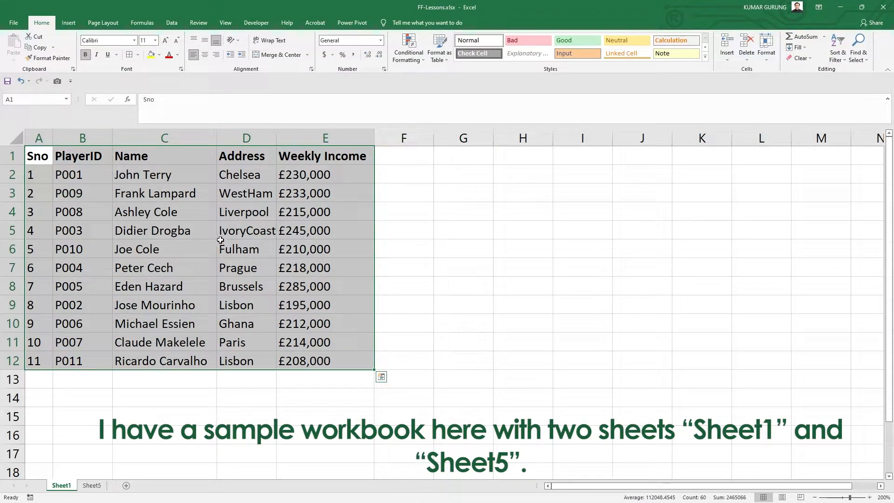
left_click(74, 193)
left_click_drag(35, 157, 326, 359)
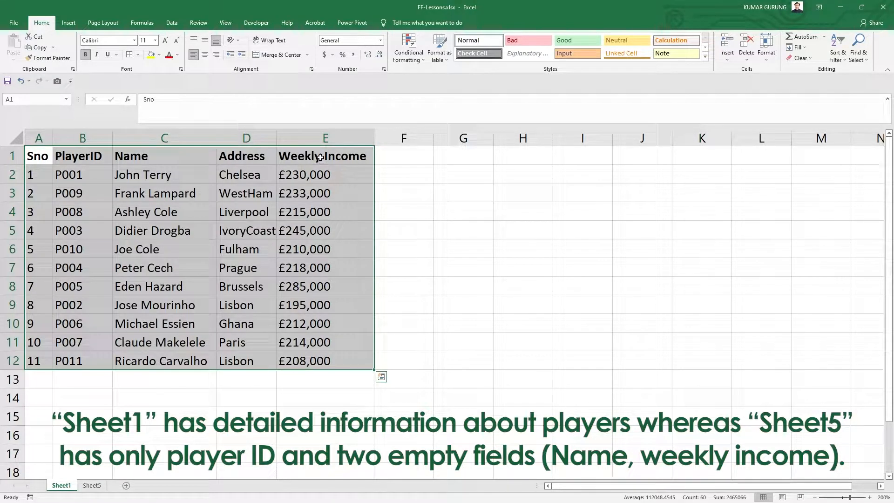
left_click(92, 485)
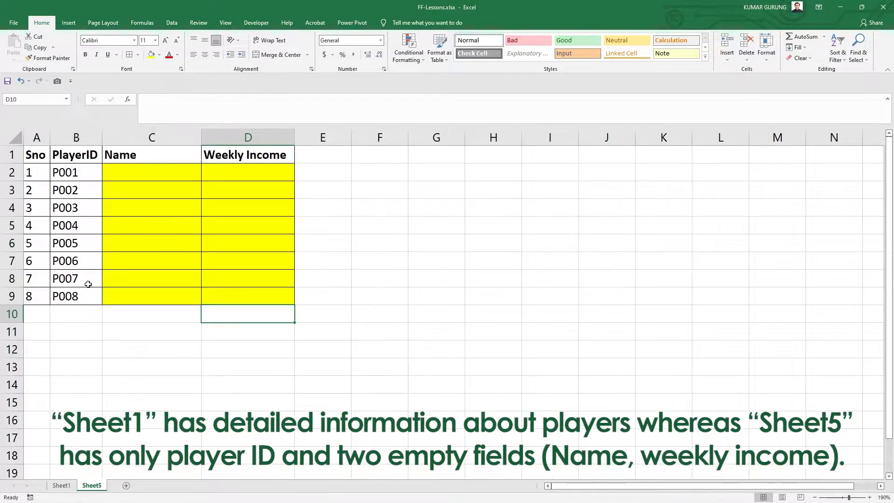
left_click(84, 242)
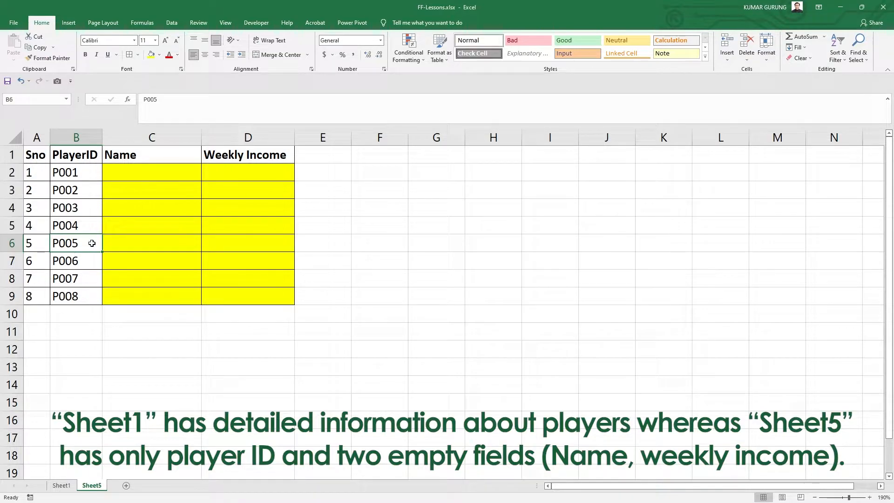
left_click(122, 173)
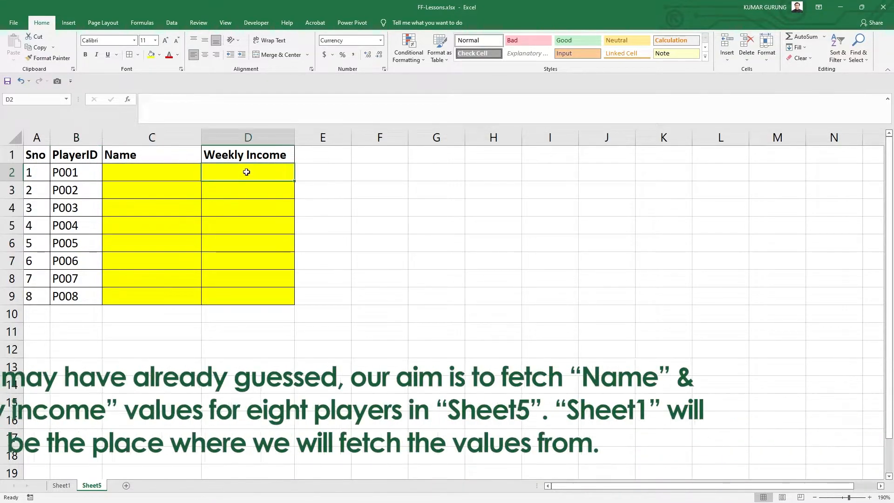
left_click(163, 191)
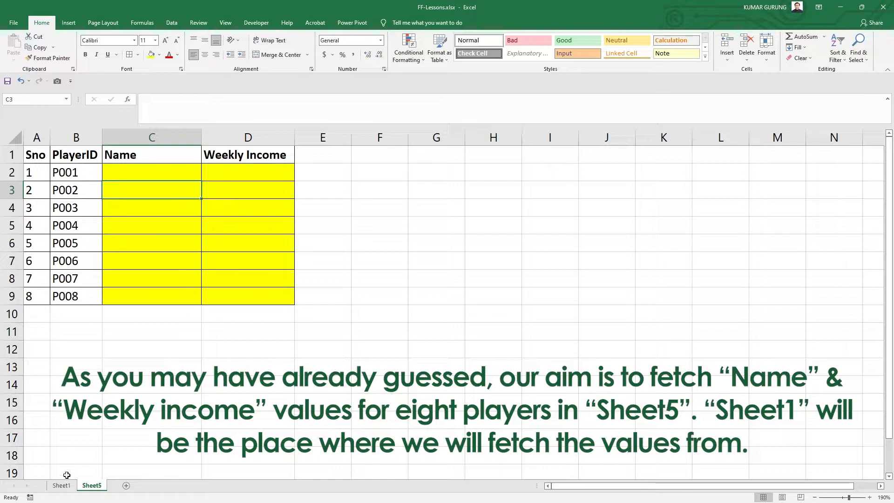
Step: Compare the PlayerID columns of Sheet5 and Sheet1, and review the Sheet5 ranges B2:B9, C2:C9 and D2:D9
left_click(78, 173)
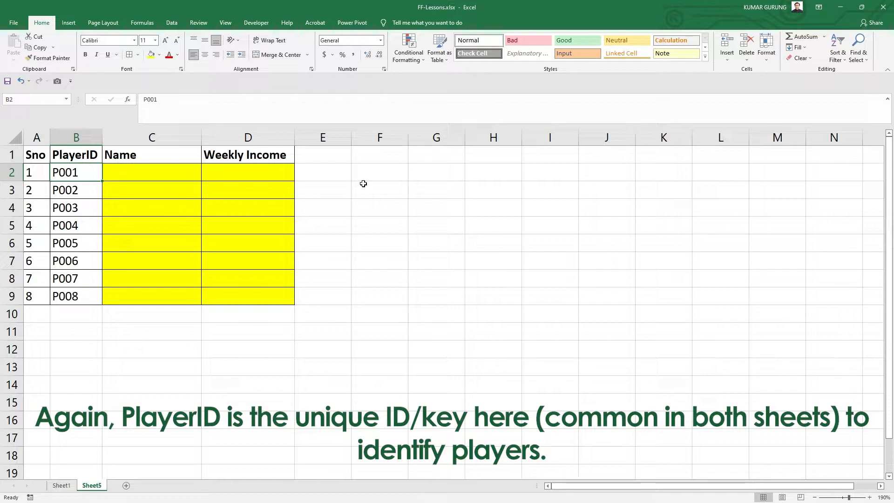
left_click(132, 366)
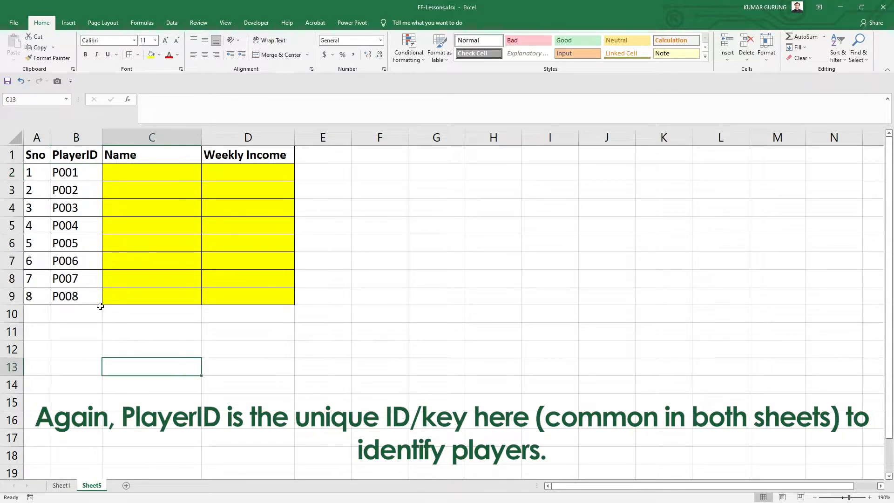
left_click(61, 486)
left_click(125, 343)
left_click(65, 191)
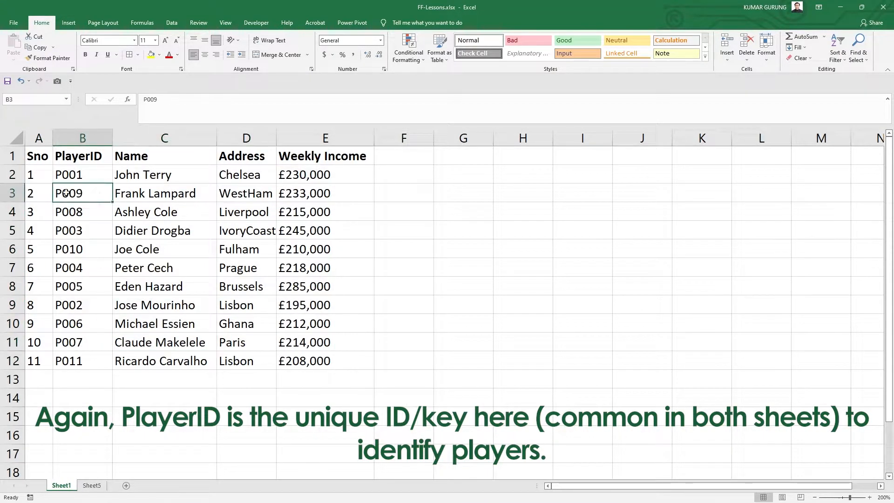
left_click(84, 158)
left_click(92, 485)
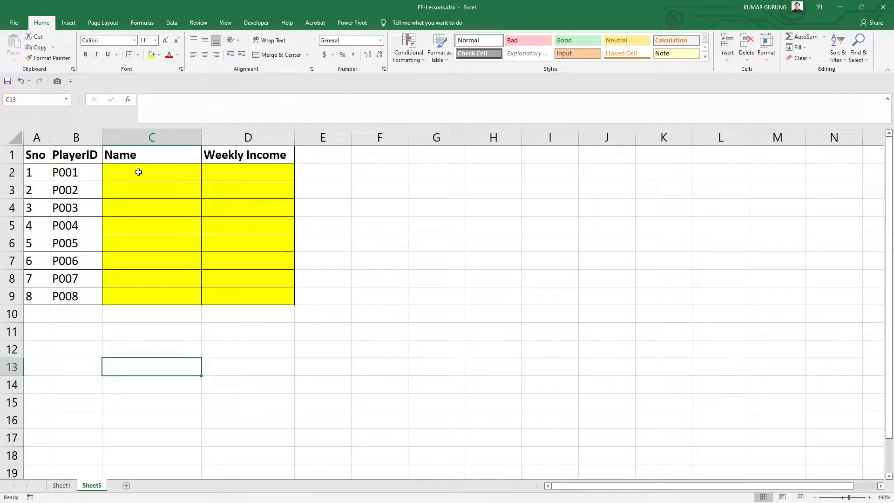
left_click(105, 197)
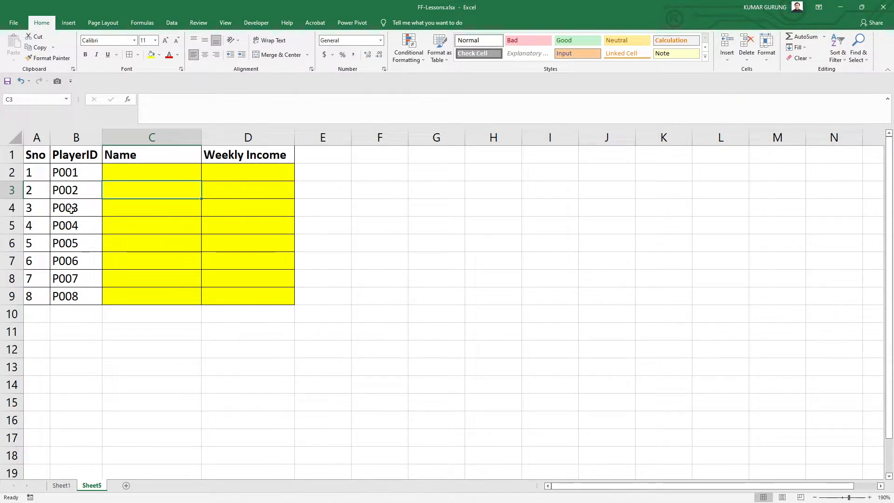
left_click_drag(76, 175, 76, 294)
left_click_drag(124, 171, 153, 296)
left_click_drag(233, 171, 245, 298)
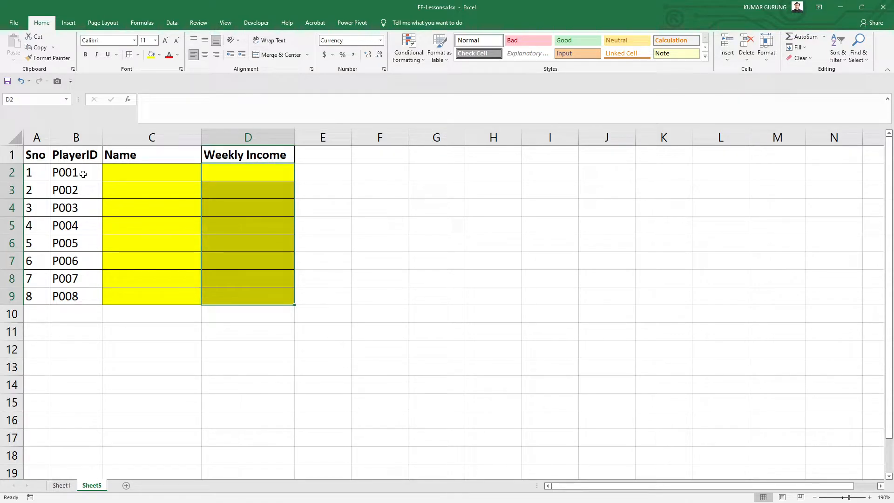
Step: Start a VLOOKUP formula in C2 of Sheet5 with B2 as the lookup value and Sheet1!B2:E12 as the table array
left_click(122, 168)
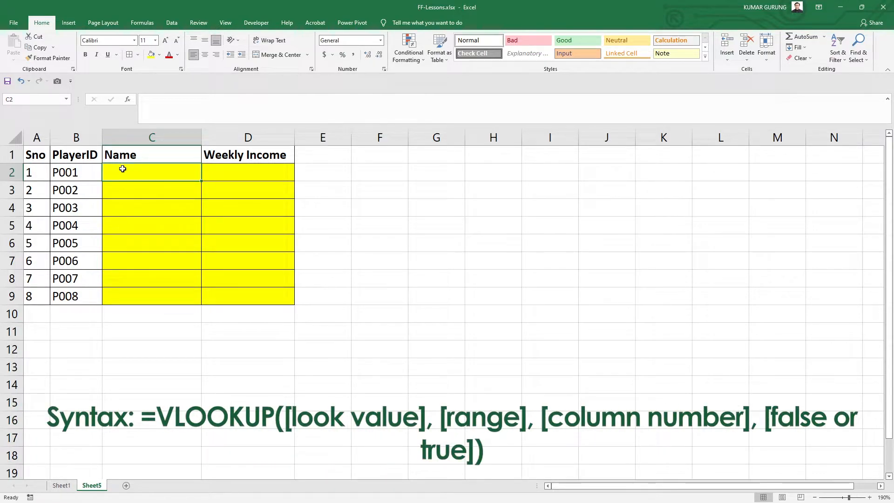
type("=VLOOKUP")
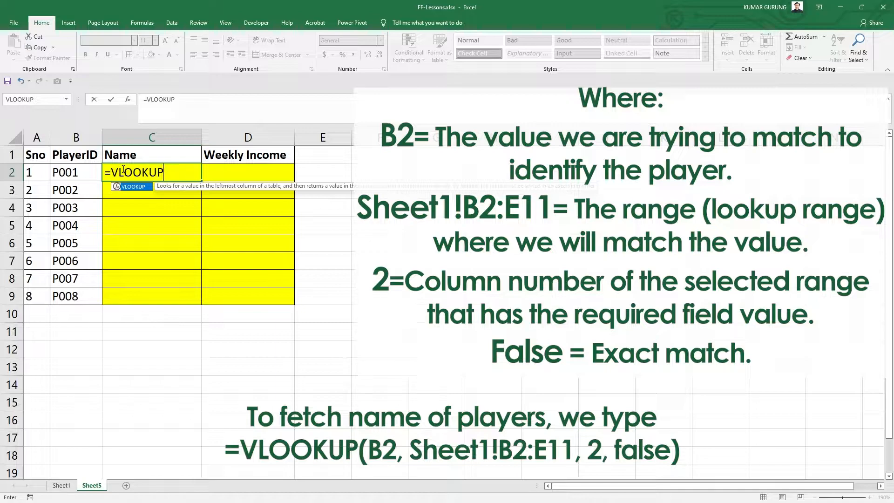
type("(")
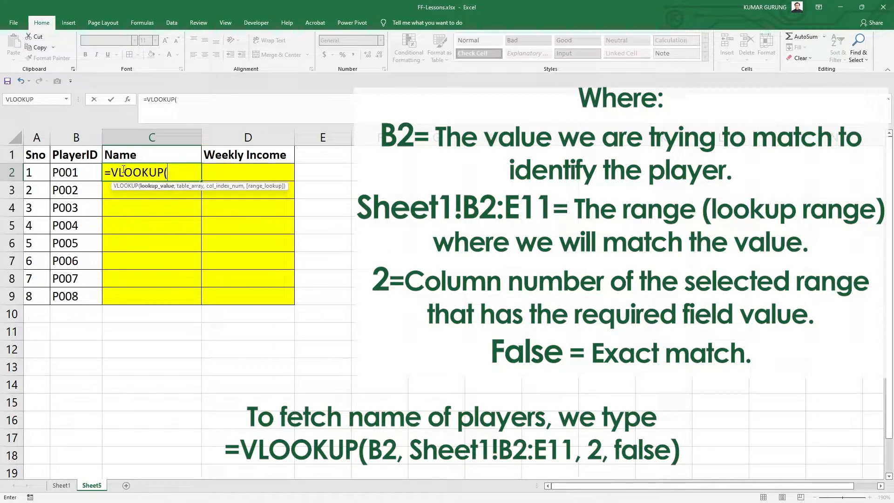
left_click(75, 175)
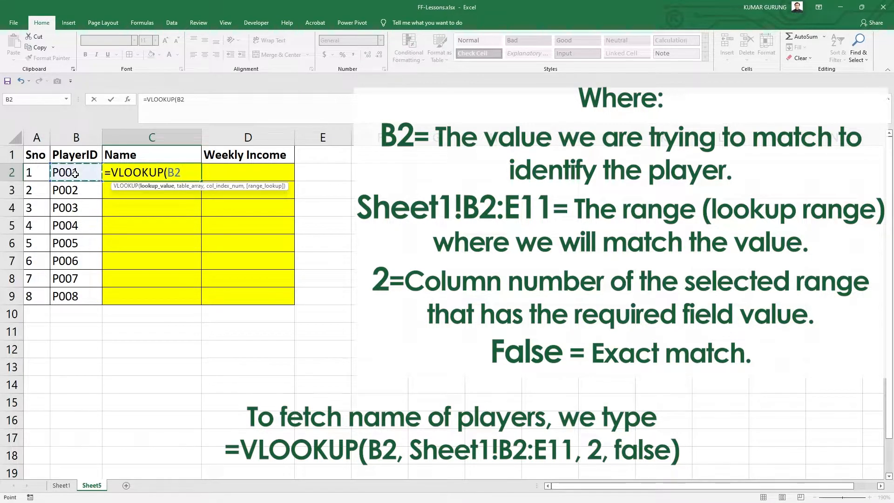
left_click(194, 100)
type(",")
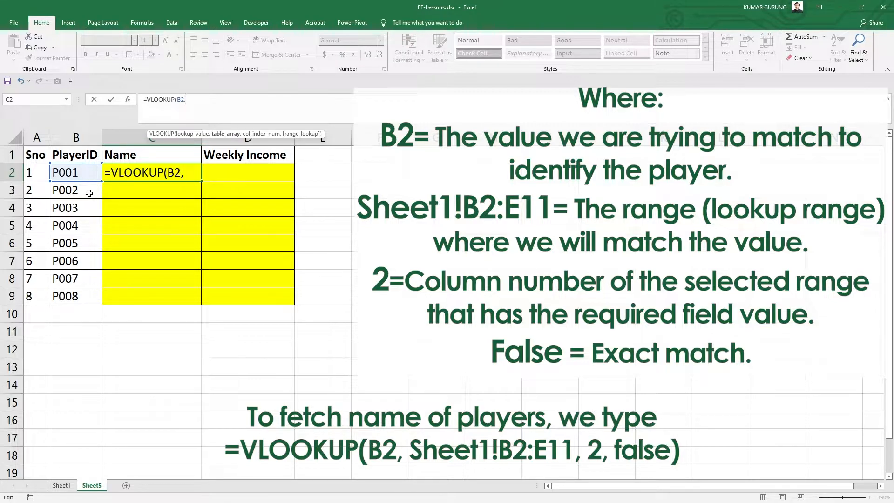
left_click(62, 487)
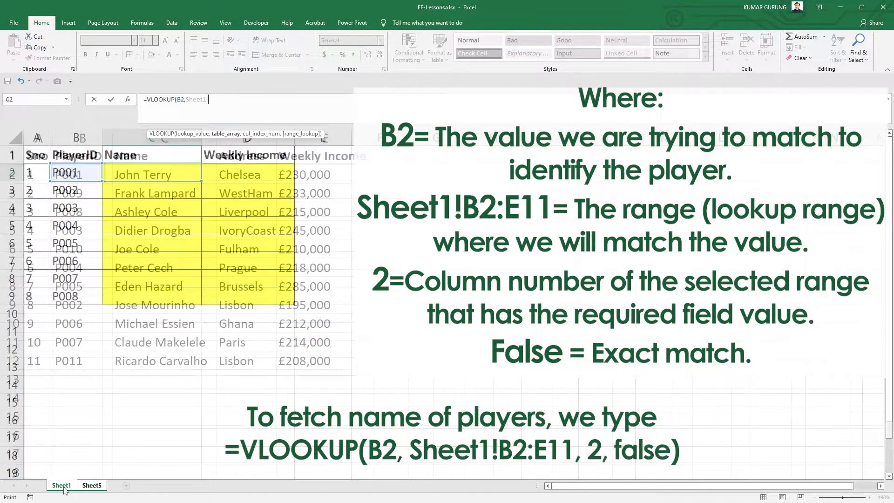
left_click_drag(71, 175, 368, 368)
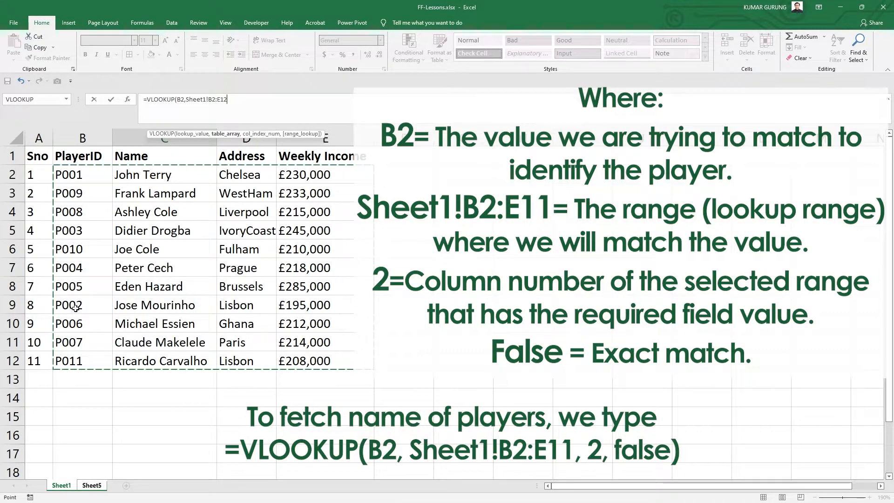
Step: Complete the VLOOKUP formula with column index 2 and FALSE for an exact match, and enter it
type(",2")
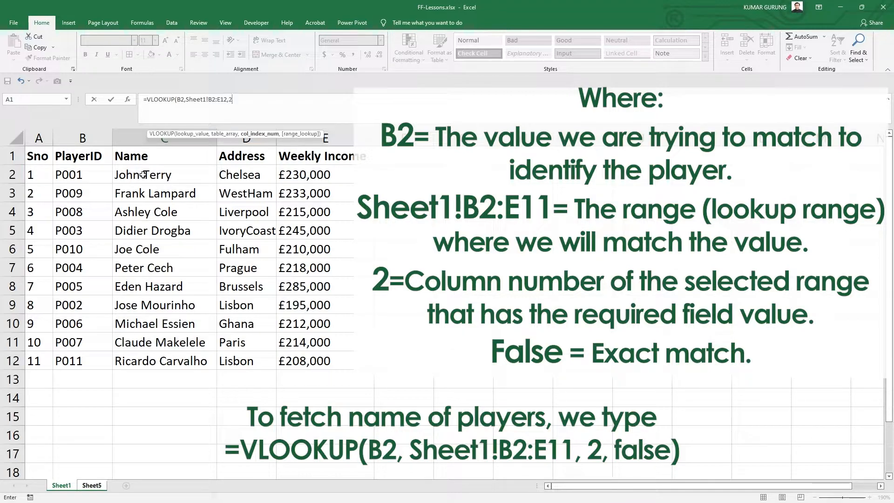
type(",")
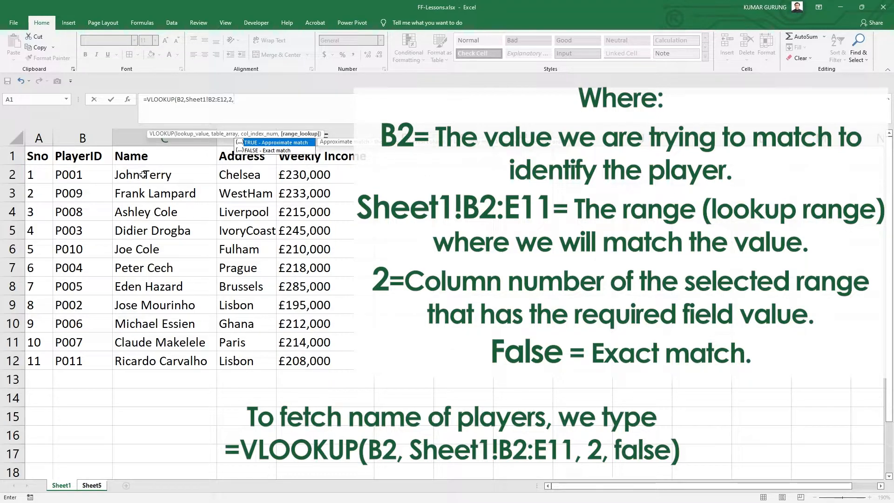
type("F")
key("BackSpace")
type("LSE)")
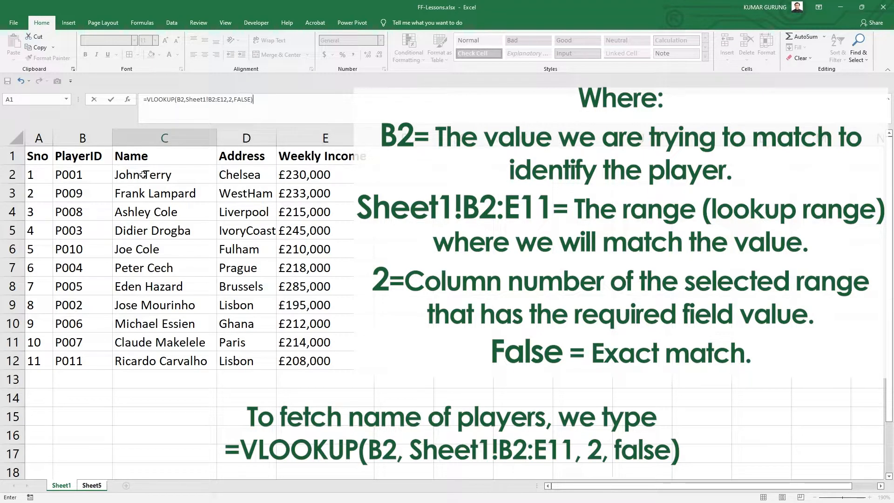
key("Return")
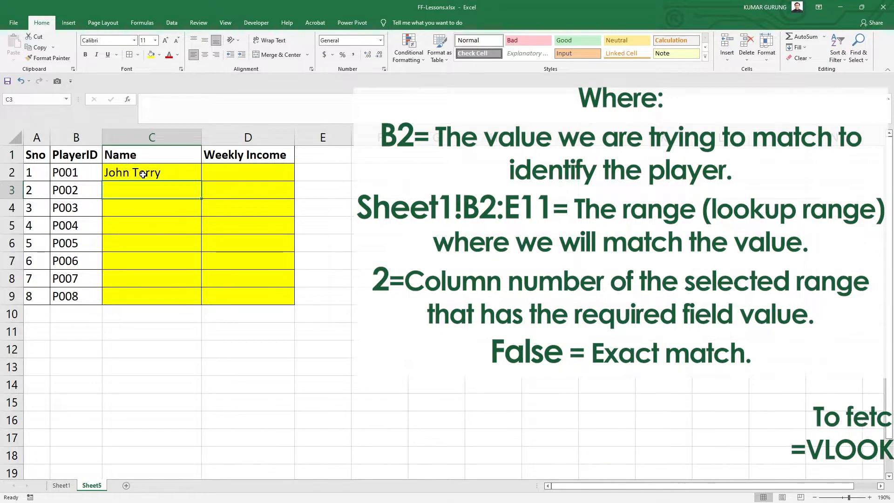
Step: Make the lookup range in the C2 formula absolute, as Sheet1!$B$2:$E$12
left_click(143, 174)
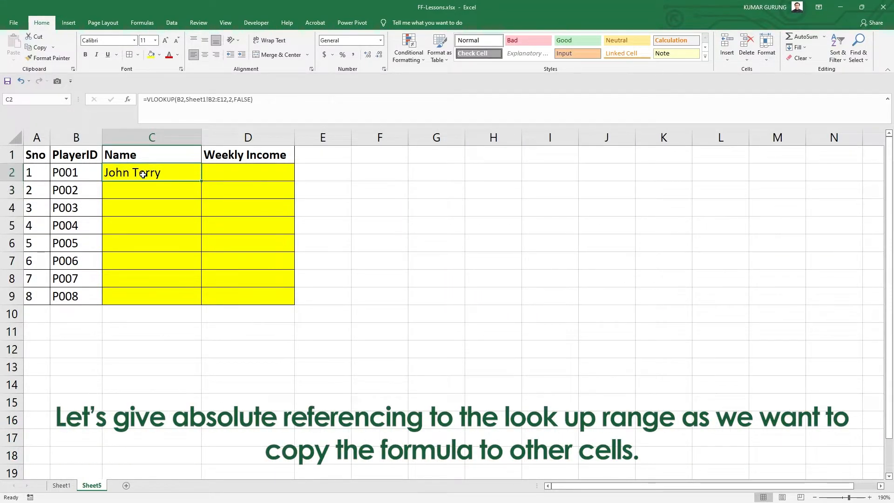
left_click(139, 188)
left_click(152, 174)
left_click(209, 99)
type("$")
key("Right")
type("$")
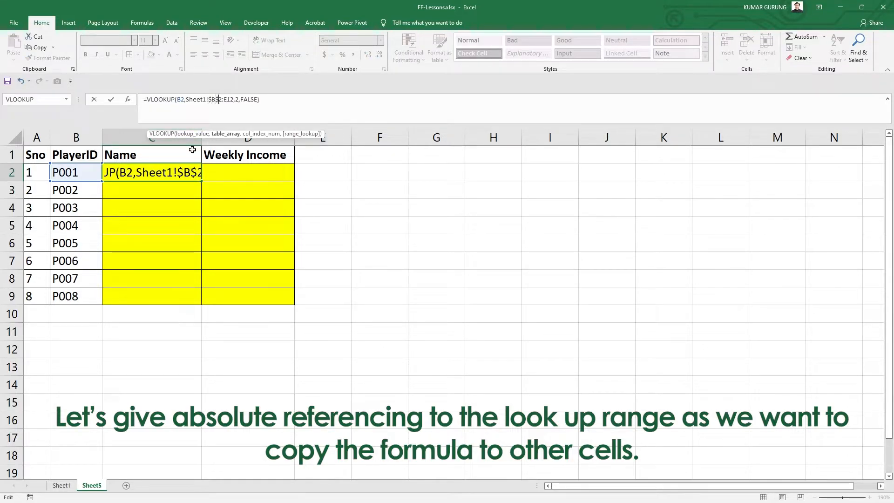
key("Right")
key("Right")
type("$B$")
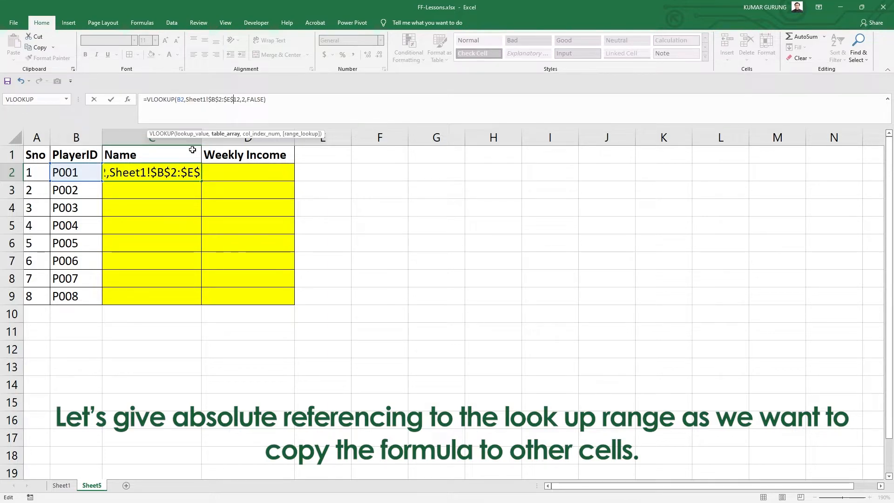
key("Return")
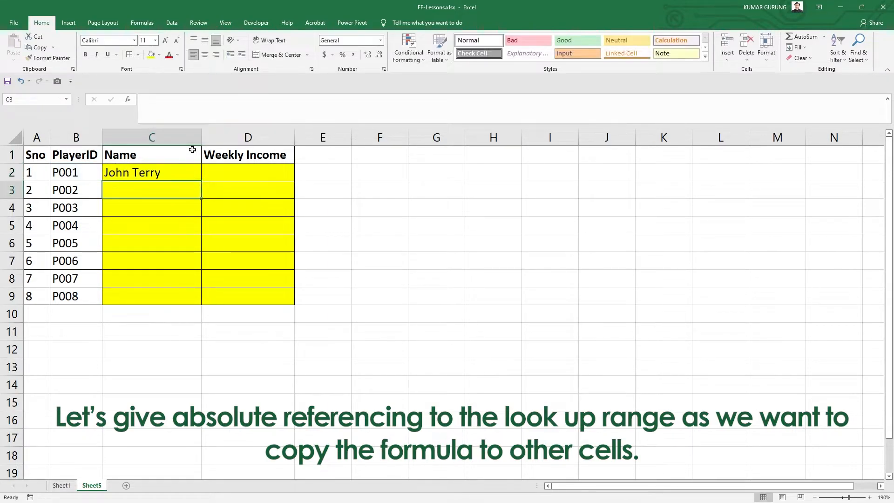
Step: Fill the VLOOKUP formula from C2 down through C9 in the Name column
left_click(189, 172)
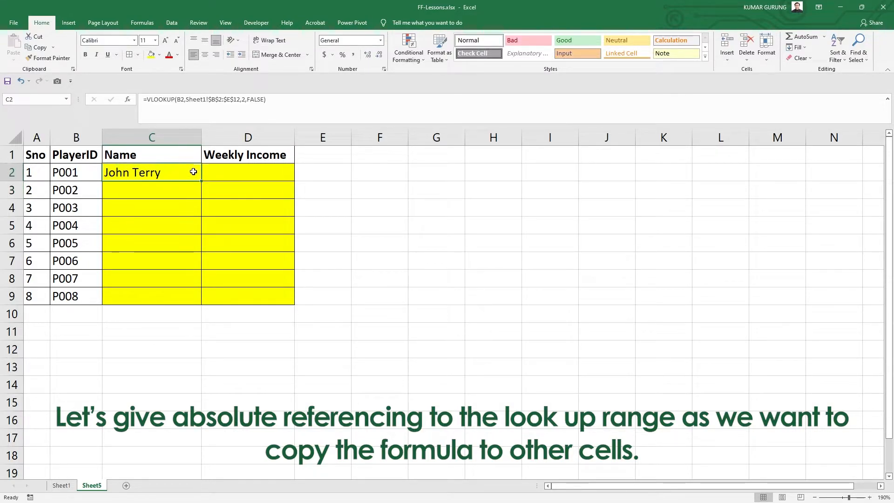
left_click_drag(201, 187, 185, 301)
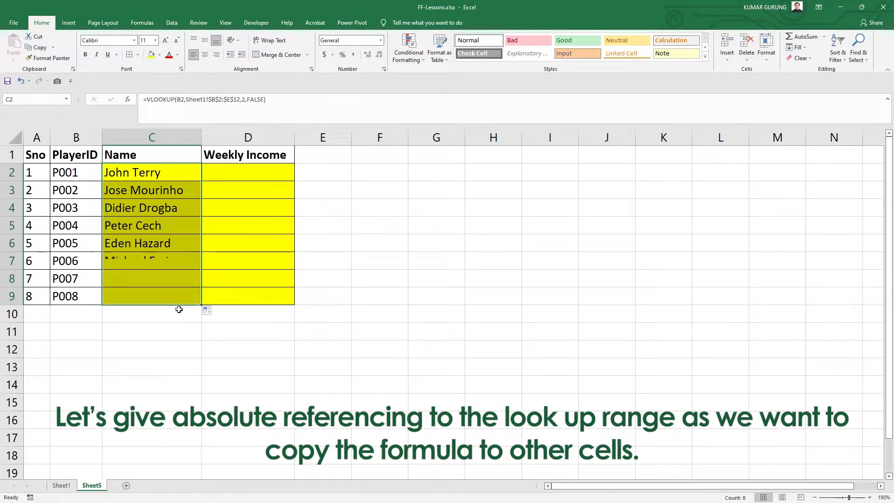
left_click(153, 211)
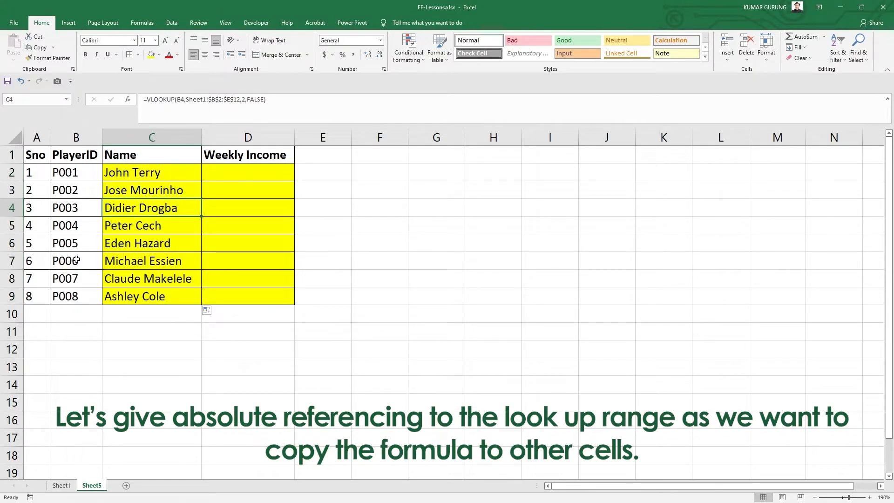
Step: Check the fetched names for player IDs P004 and P007 in Sheet5 against their records in Sheet1
left_click(78, 230)
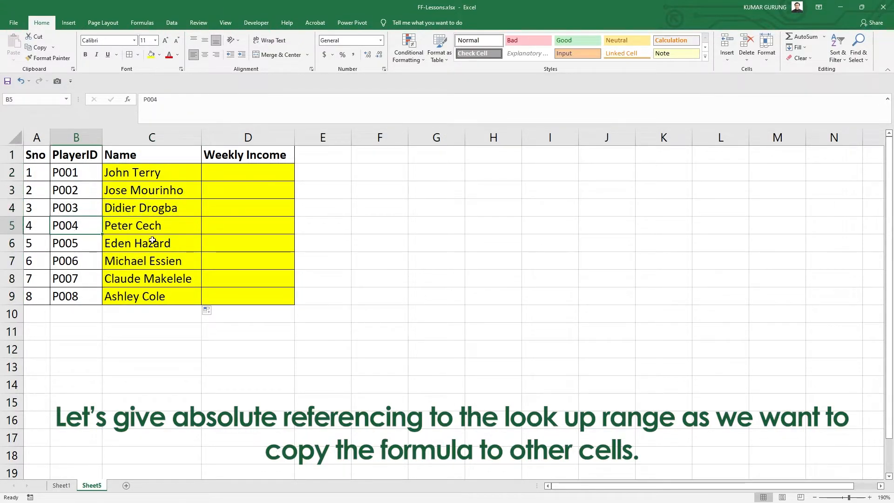
left_click(61, 486)
left_click(84, 270)
left_click(154, 269)
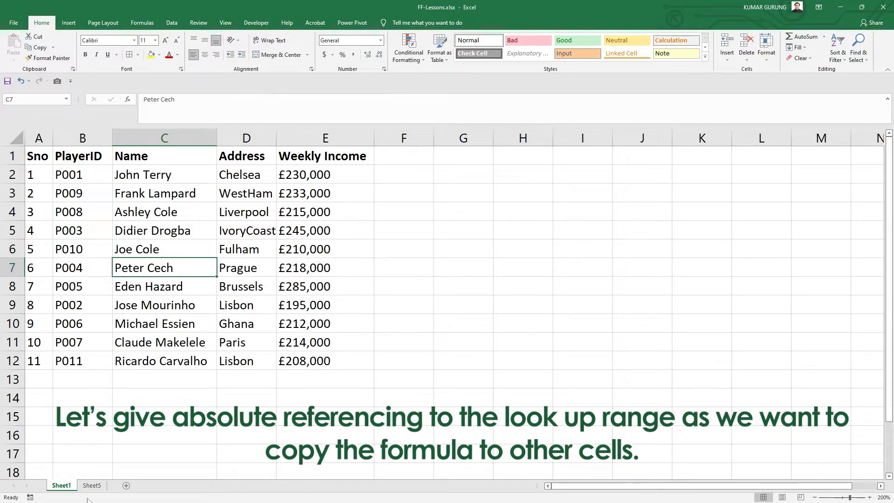
left_click(92, 486)
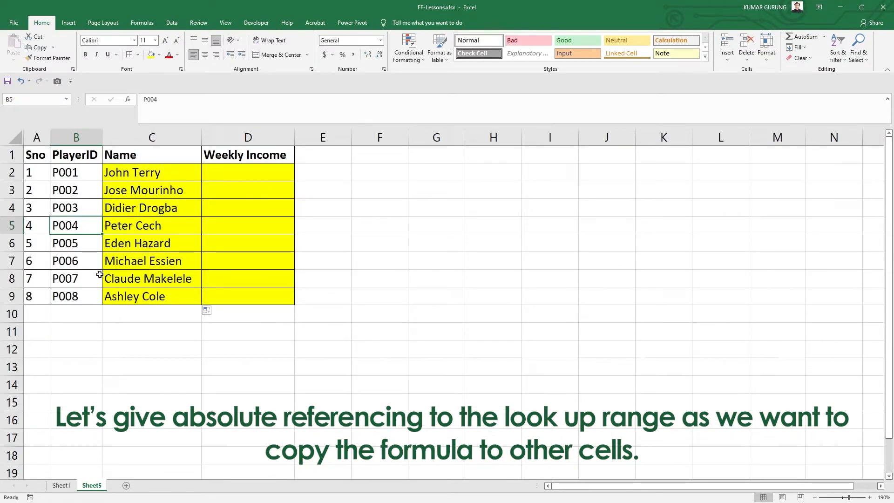
left_click(61, 486)
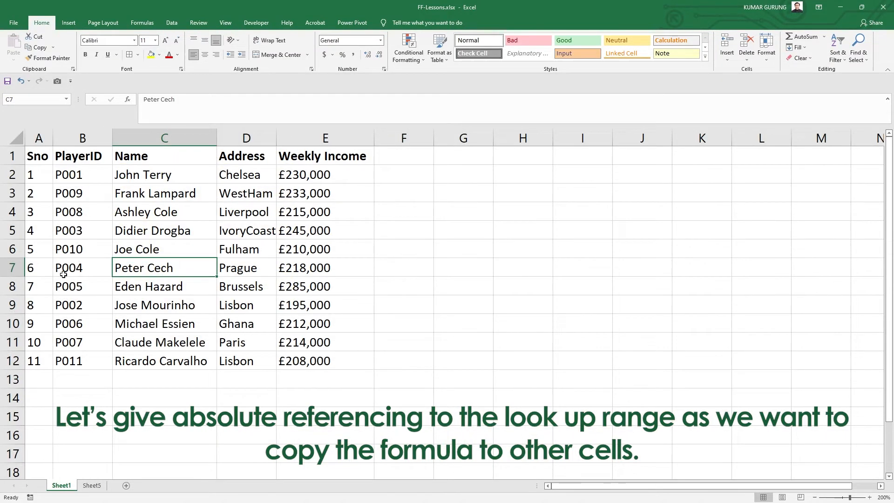
left_click(159, 342)
left_click(92, 486)
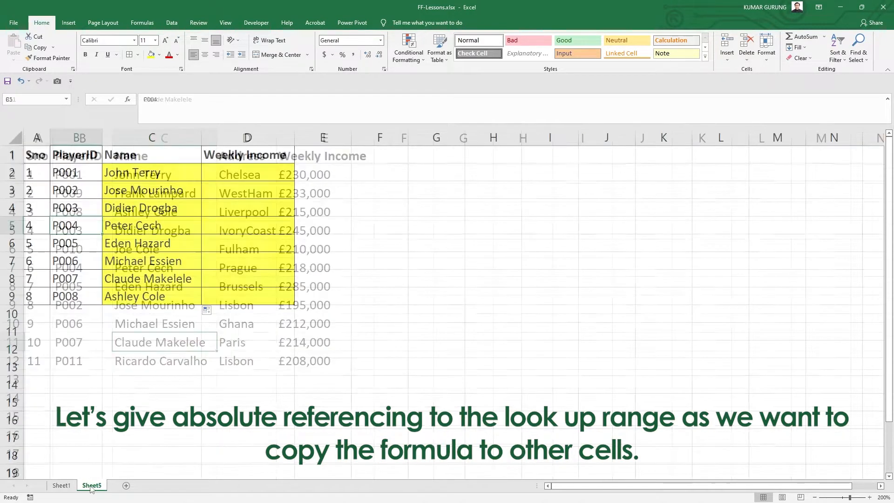
Step: Start a VLOOKUP formula in D2 of the Weekly Income column with B2 as the lookup value
left_click(142, 223)
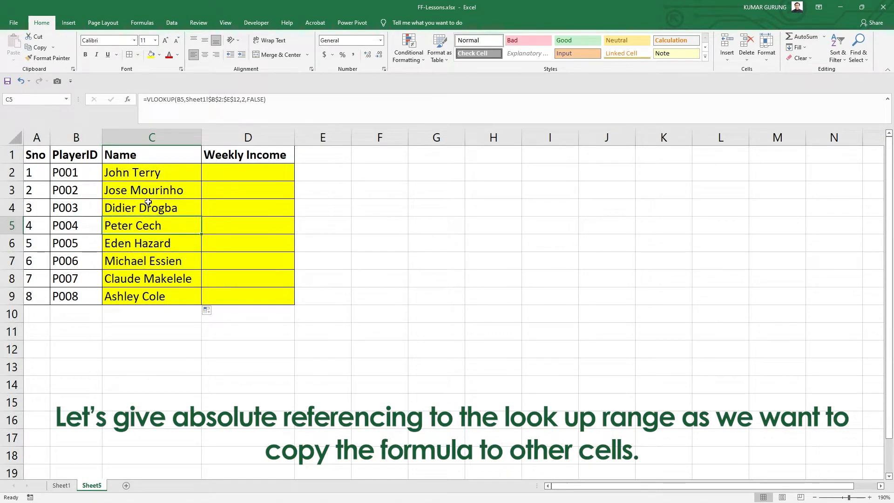
left_click(224, 171)
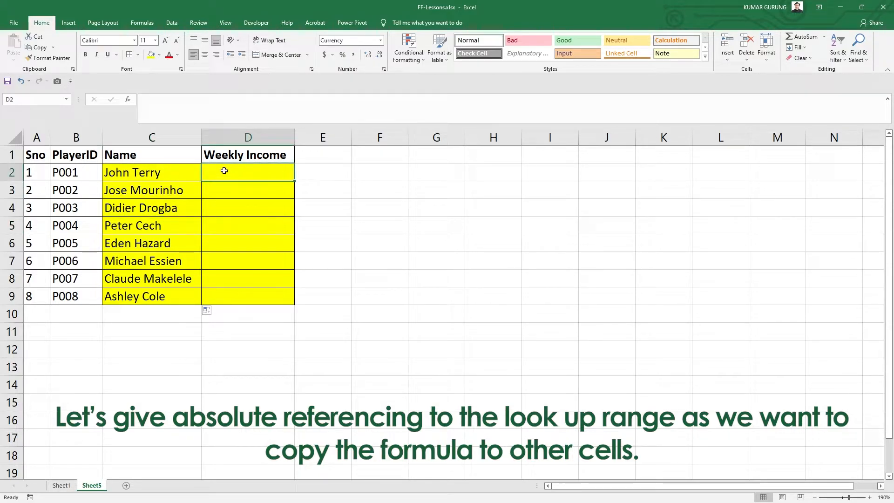
double_click(224, 171)
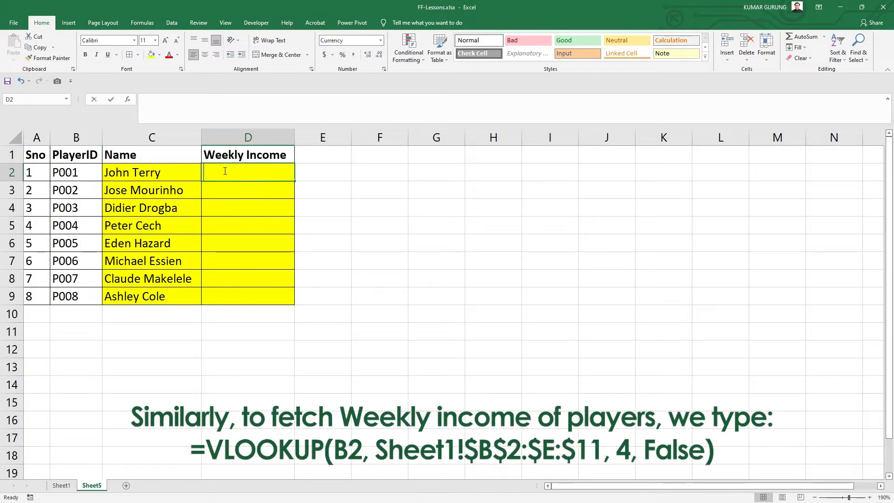
type("=VLOOKUP")
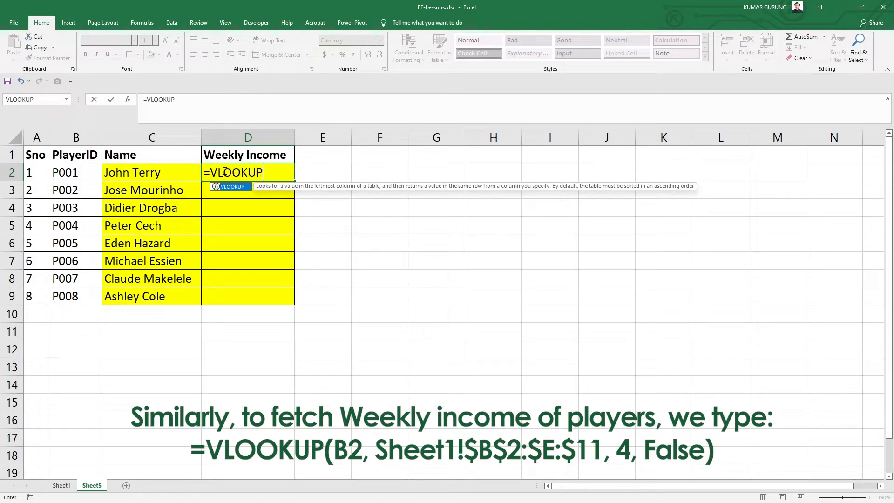
type("(")
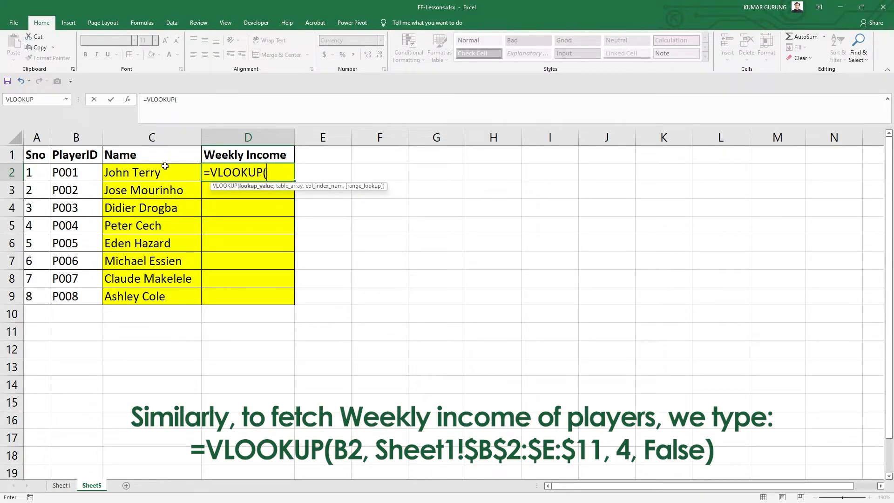
left_click(64, 174)
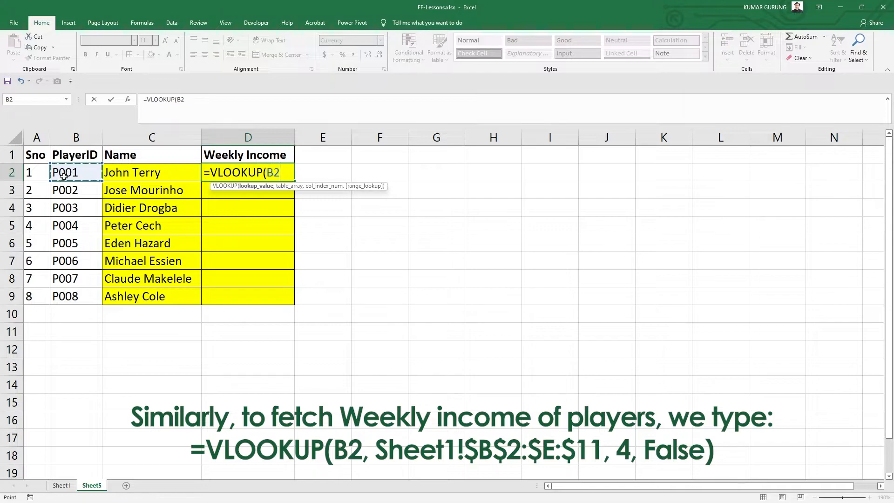
left_click(194, 101)
type(",")
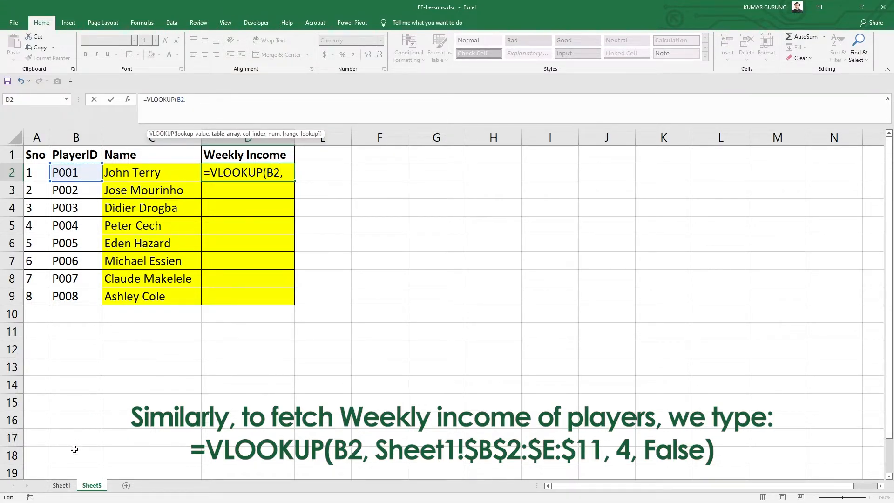
Step: Set the table array of the D2 formula to the absolute range Sheet1!$B$2:$E$12
left_click(62, 486)
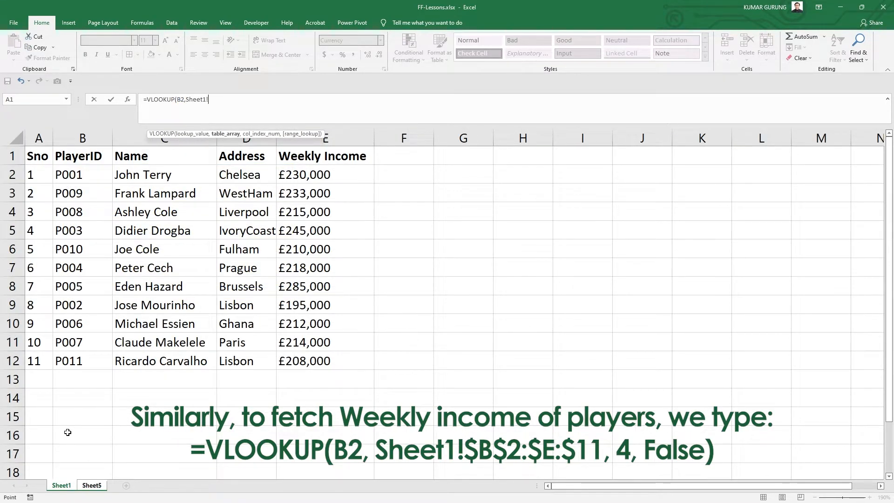
left_click_drag(66, 176, 294, 357)
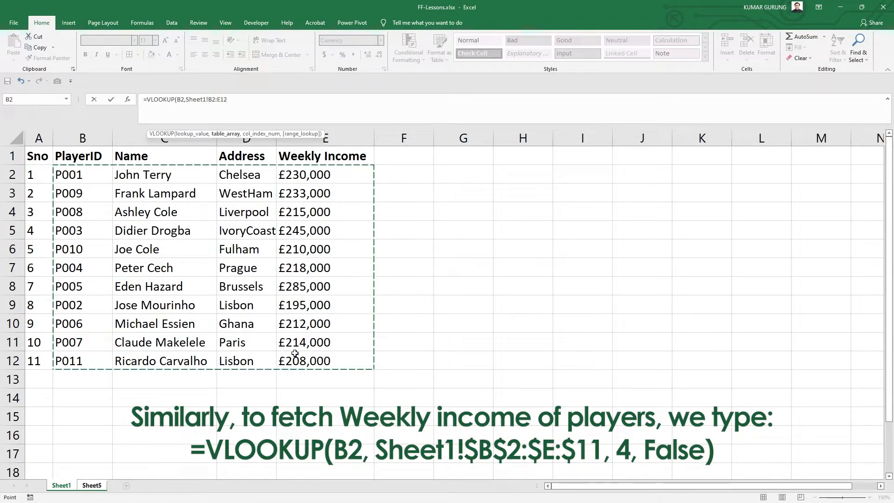
left_click(211, 96)
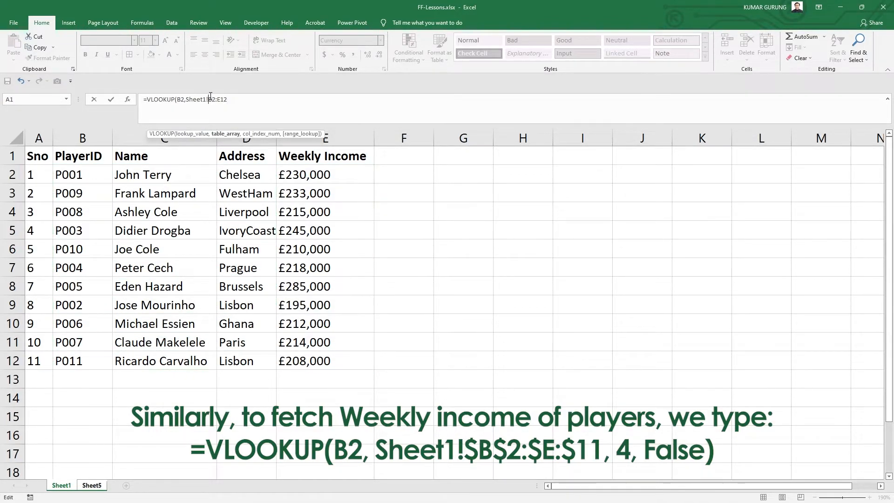
type("$B$")
key("Right")
key("End")
Step: Complete the D2 VLOOKUP formula with column index 4 and FALSE for an exact match, and enter it
type(",")
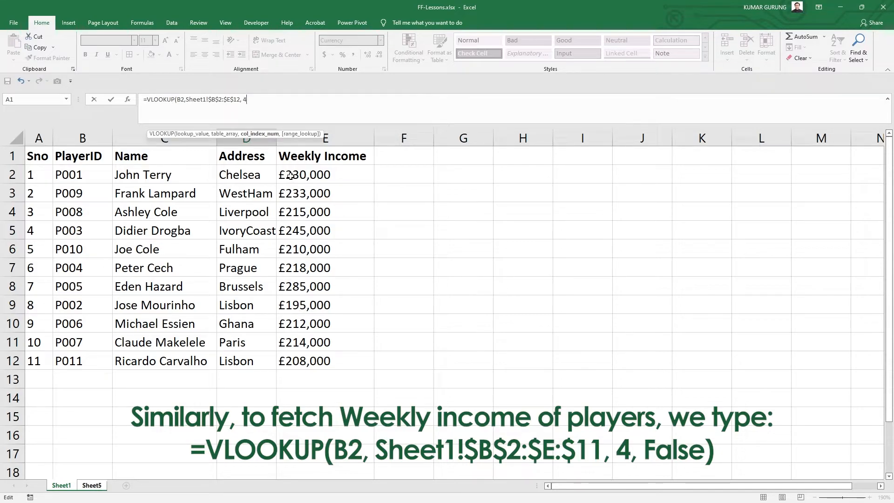
type(", FALSE")
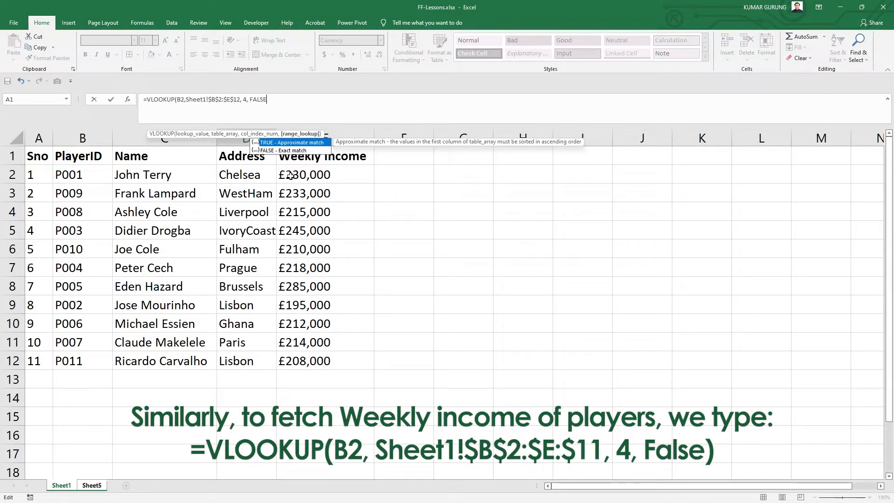
type(")")
key("Return")
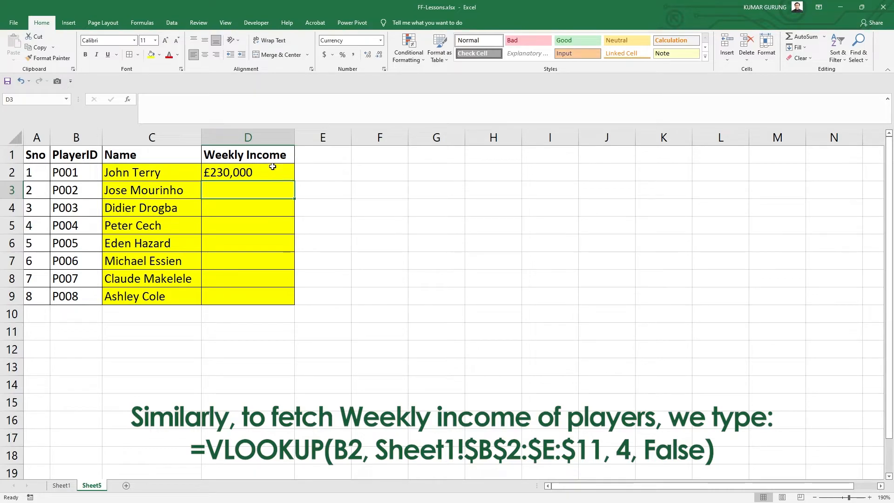
Step: Fill the VLOOKUP formula from D2 down through D9 in the Weekly Income column
left_click(281, 168)
left_click_drag(295, 181, 288, 302)
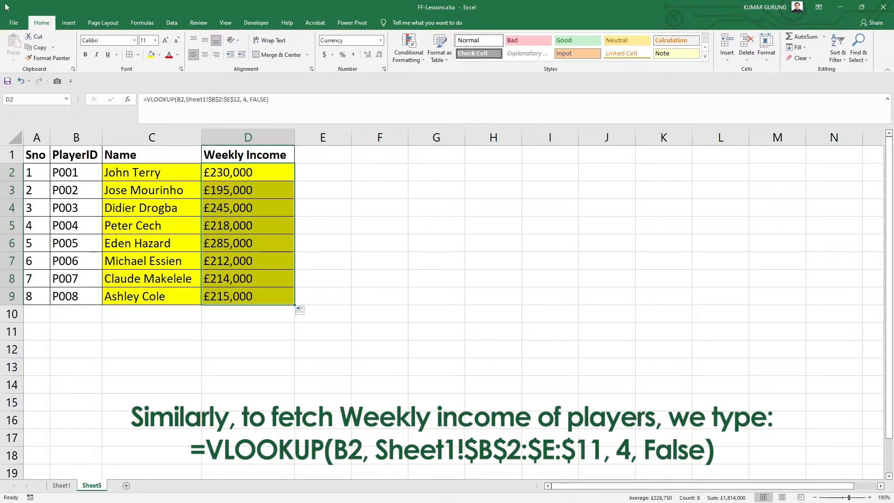
left_click(284, 237)
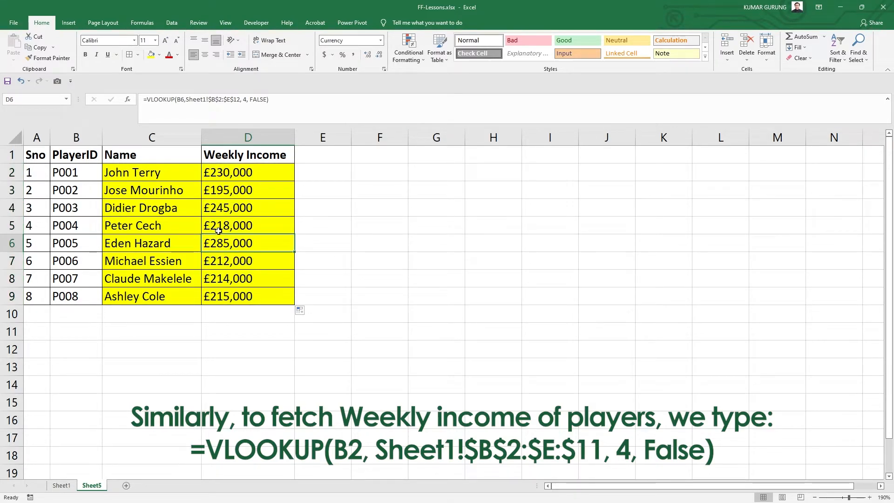
Step: Check the fetched weekly incomes for player IDs P004 and P008 in Sheet5 against their records in Sheet1
left_click(60, 486)
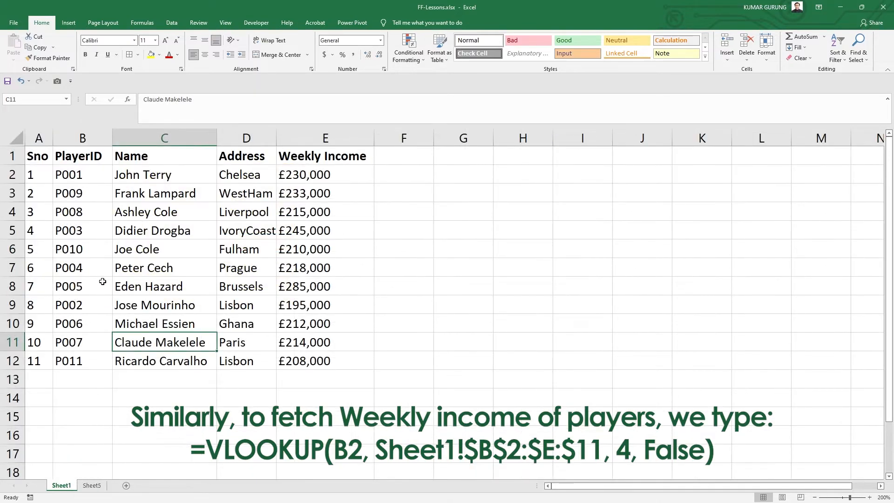
left_click(135, 274)
left_click(317, 270)
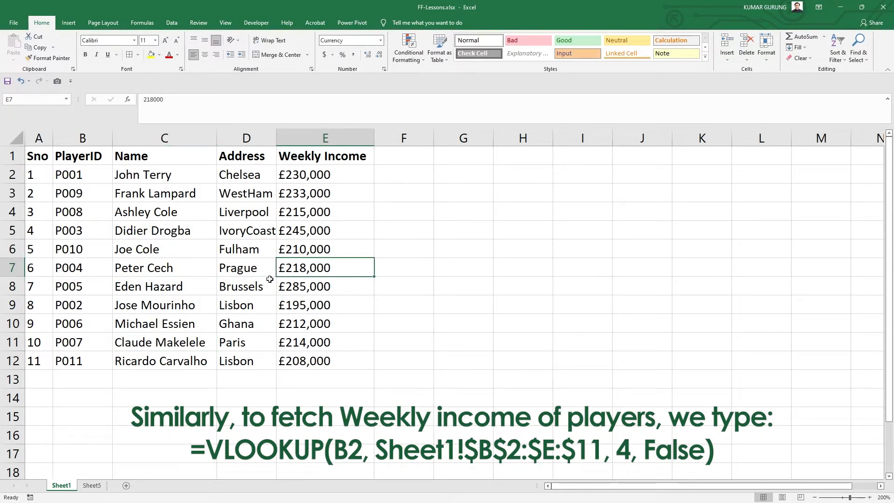
left_click(93, 486)
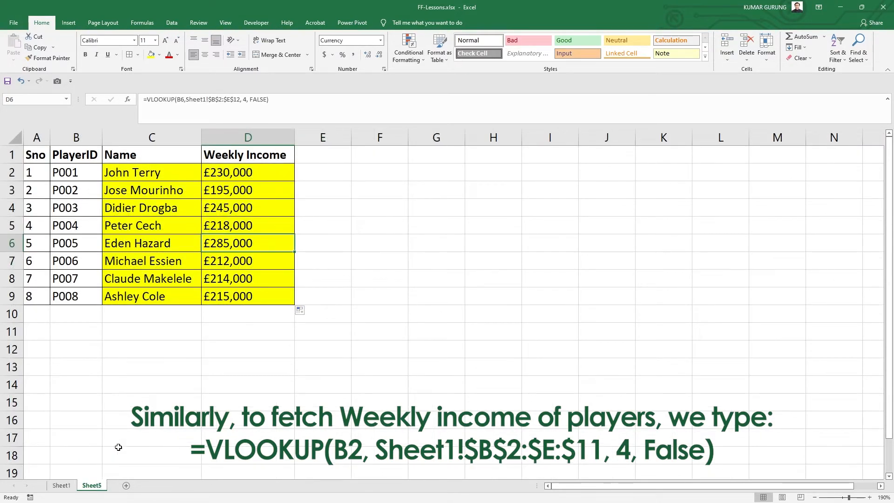
left_click(223, 301)
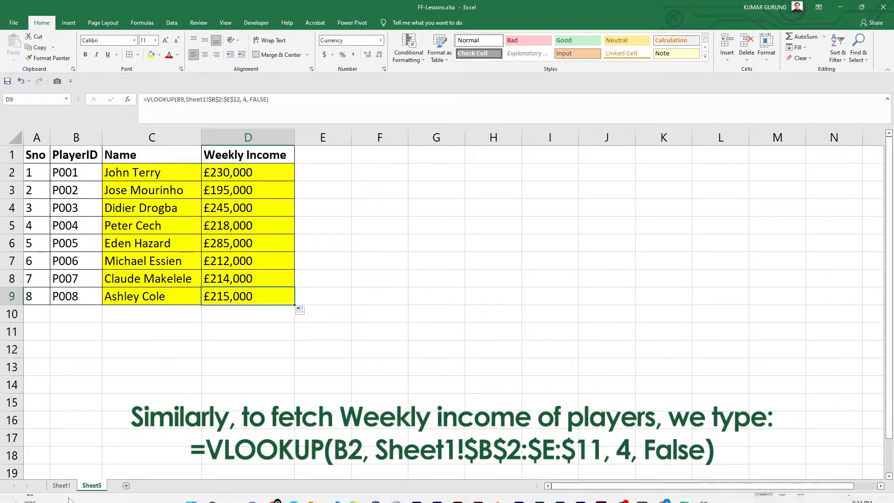
mouse_move(66, 490)
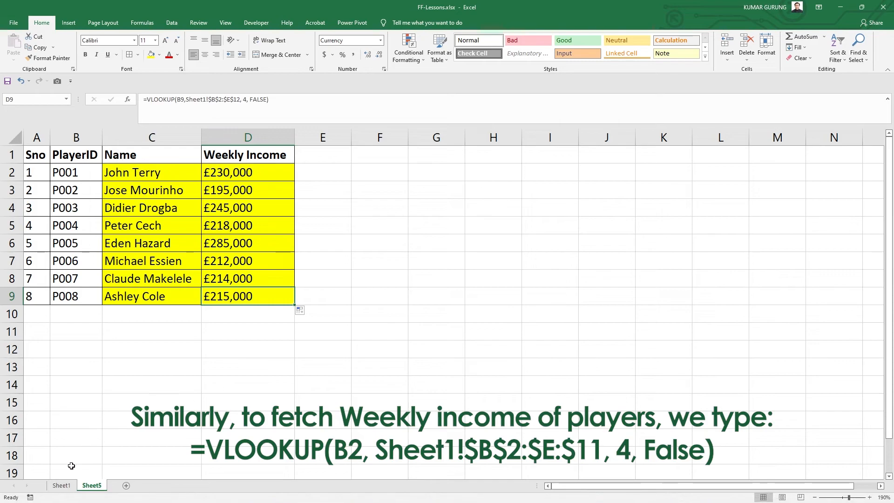
left_click(62, 487)
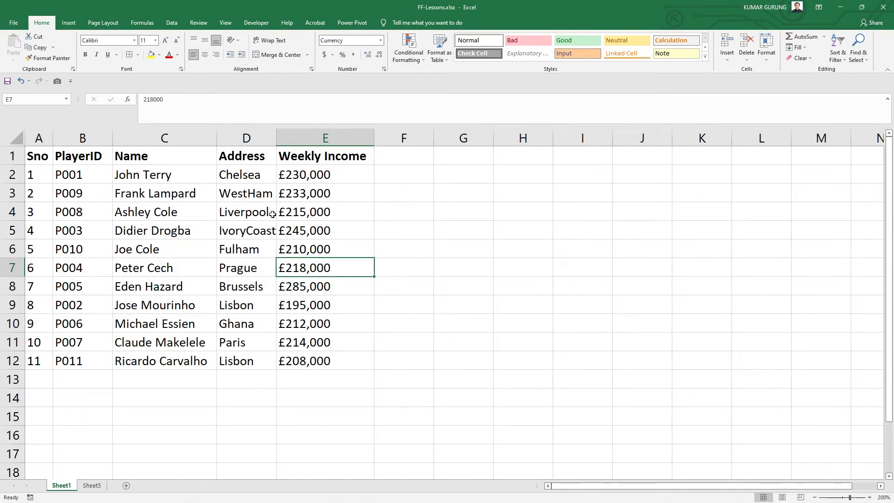
left_click(286, 213)
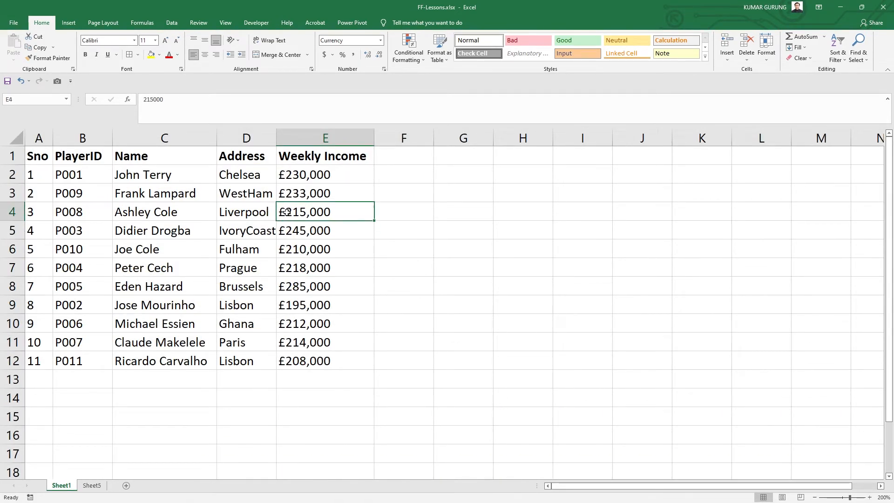
left_click(92, 486)
left_click(210, 226)
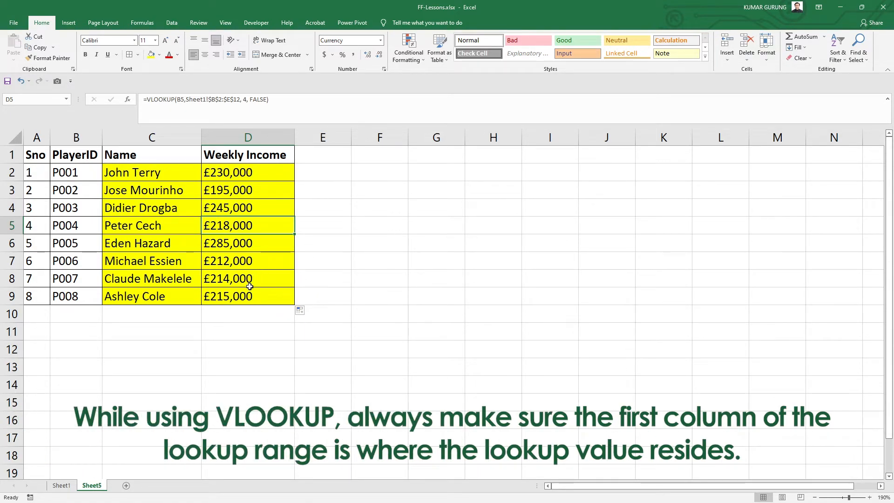
Step: Compare the PlayerID lookup values in B2:B9 with the Sheet1 range B2:E12 and the table array in the C2 formula
left_click_drag(74, 174, 84, 294)
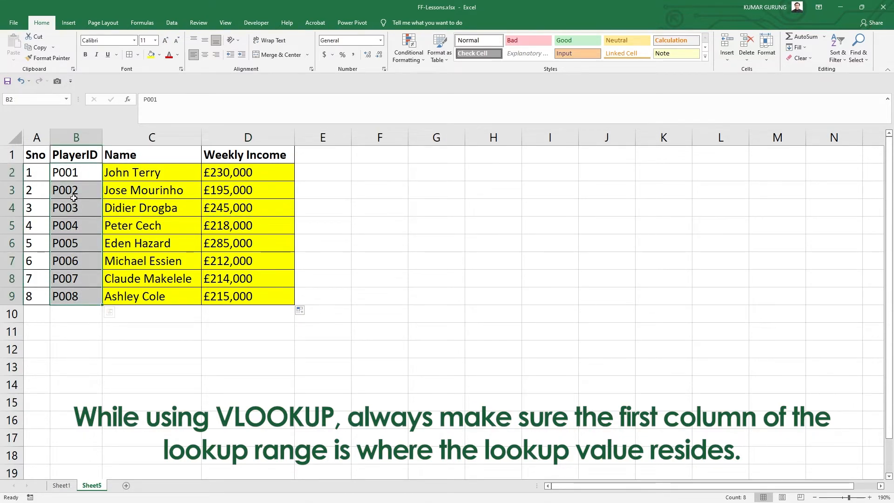
left_click(62, 485)
left_click_drag(84, 175, 326, 363)
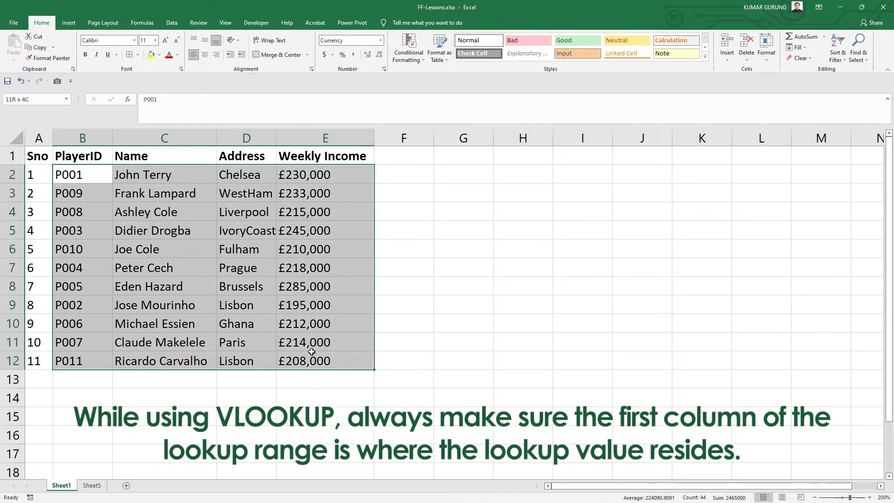
left_click(91, 485)
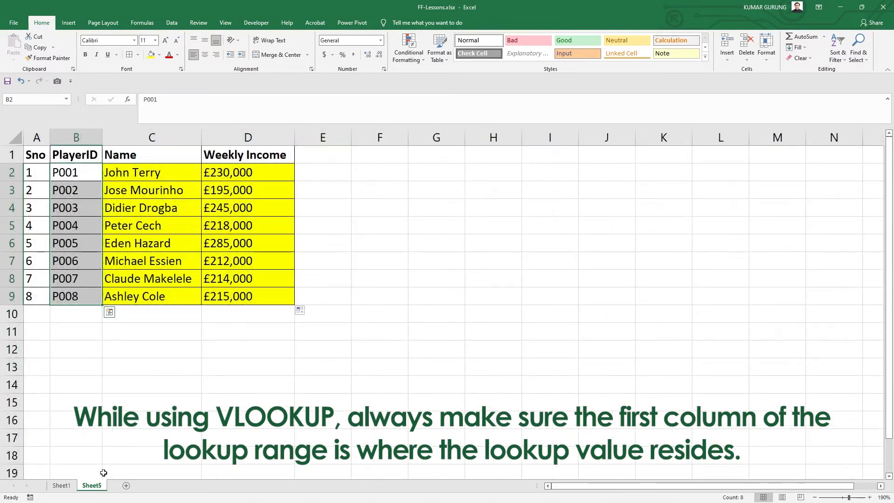
left_click(160, 179)
left_click(192, 97)
left_click_drag(192, 97, 241, 99)
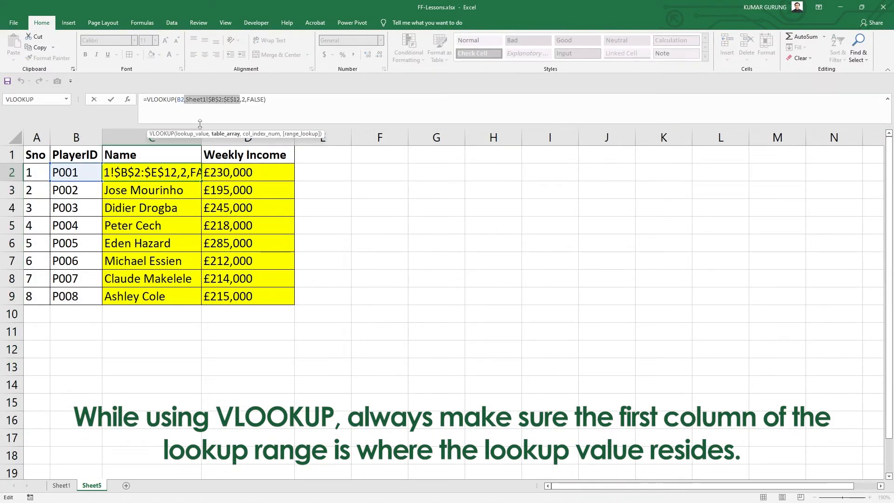
key("Return")
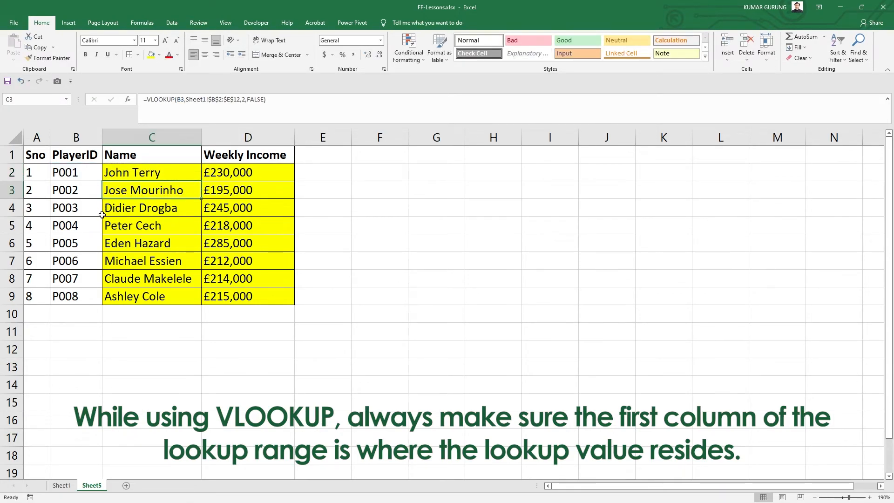
Step: Change the lookup range in the C2 formula to start from column A, as Sheet1!$A$2:$E$12
left_click(138, 176)
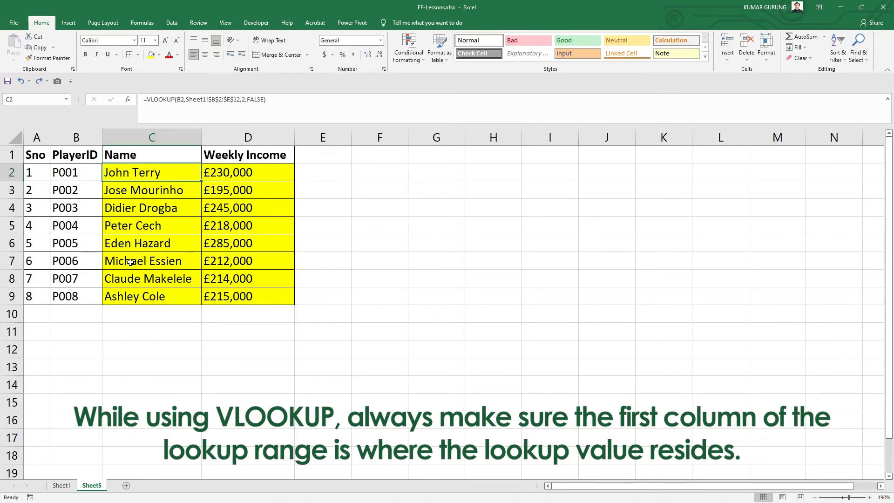
left_click(131, 262)
left_click(152, 173)
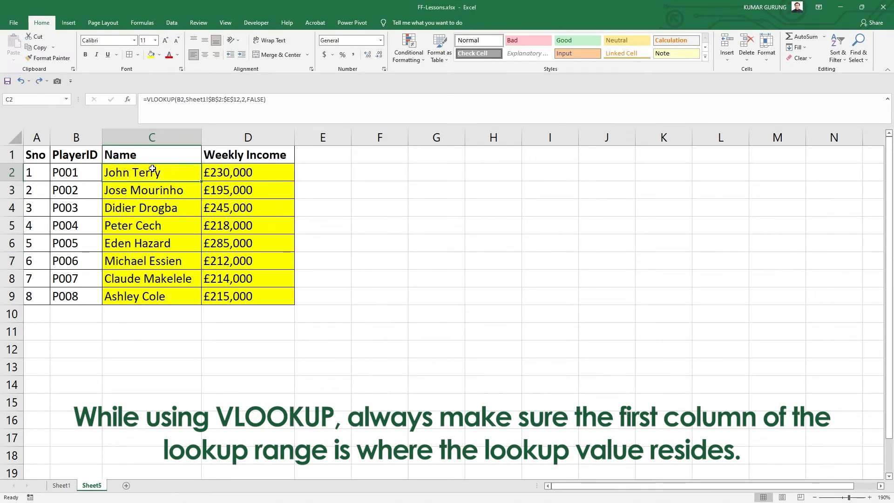
left_click(212, 99)
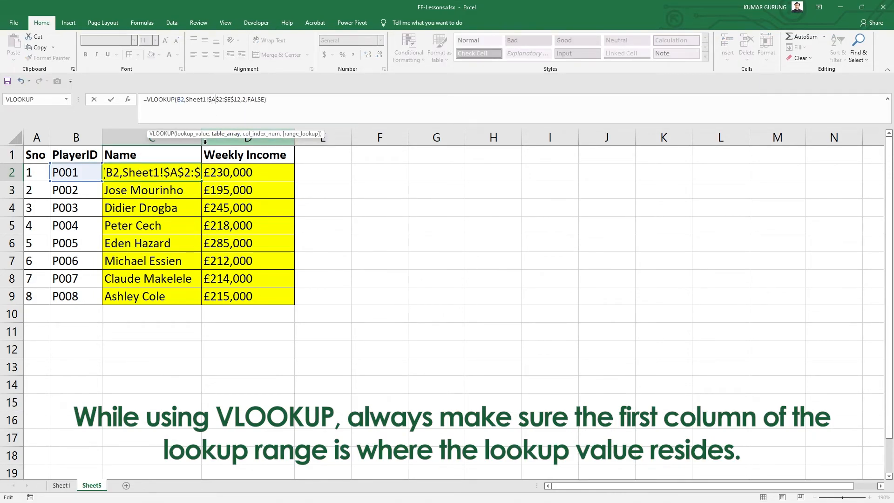
key("Return")
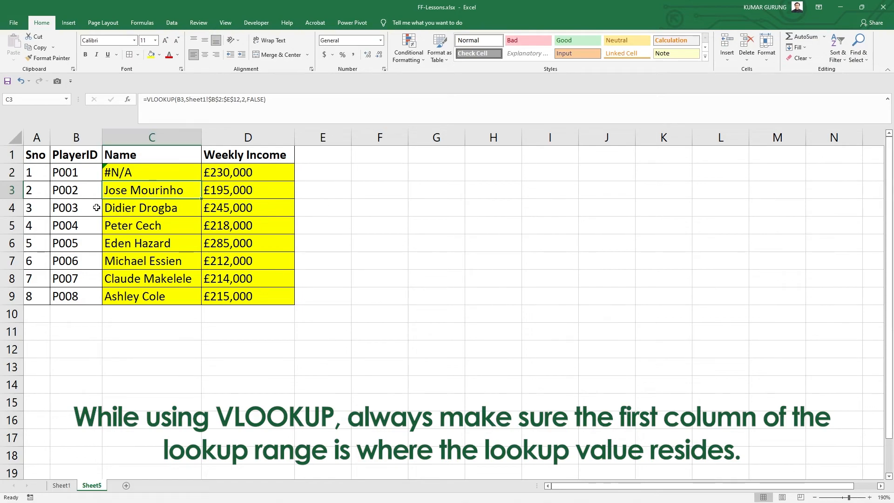
Step: Restore the lookup range in the C2 formula to Sheet1!$B$2:$E$12
left_click(135, 177)
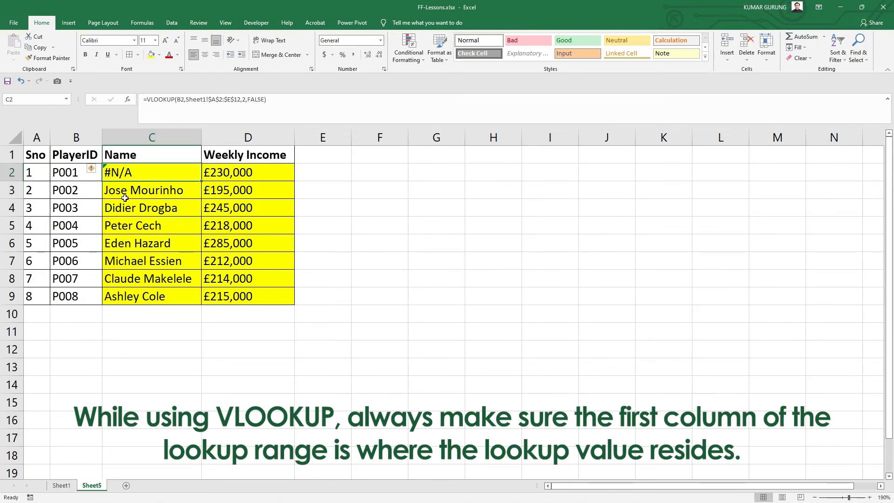
left_click(215, 95)
key("BackSpace")
type("B")
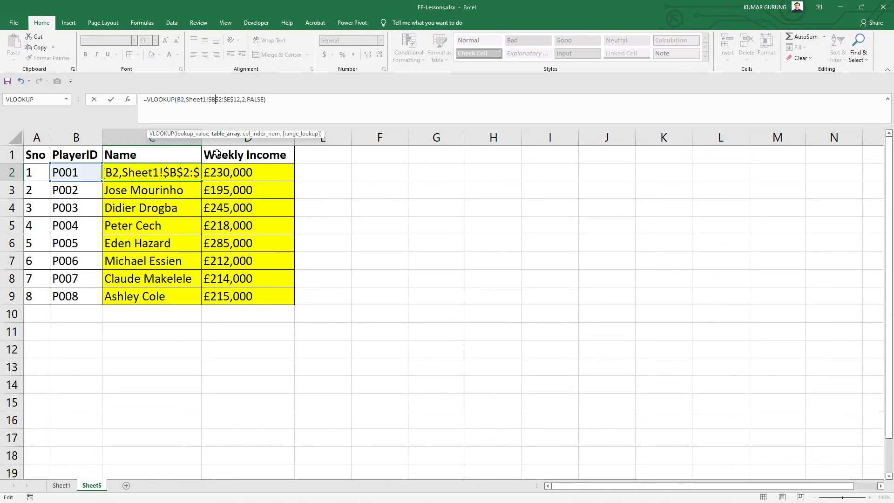
key("Return")
left_click(196, 260)
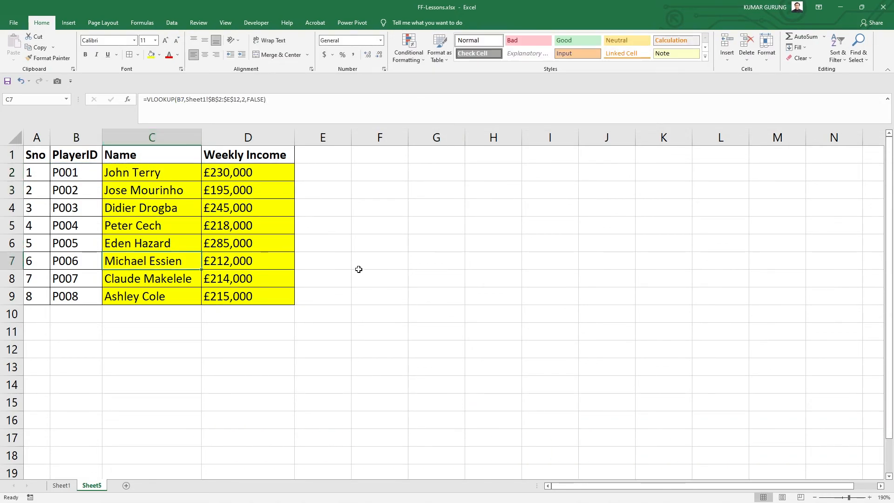
left_click(355, 268)
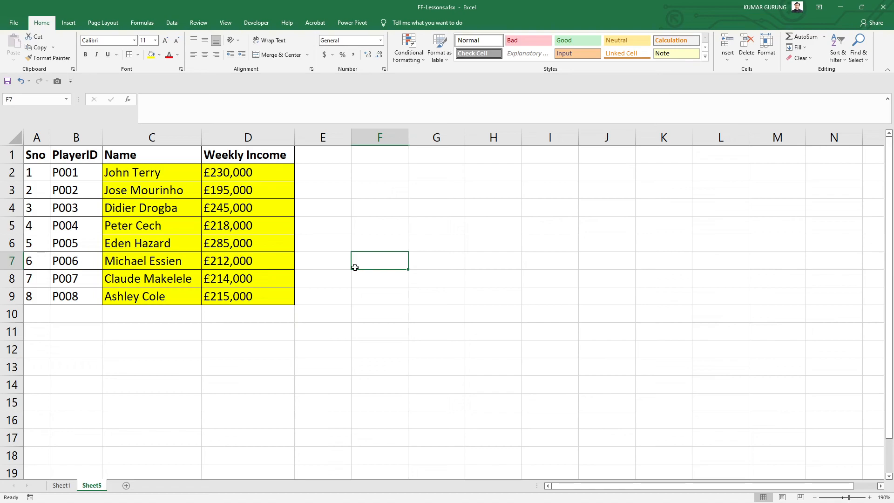